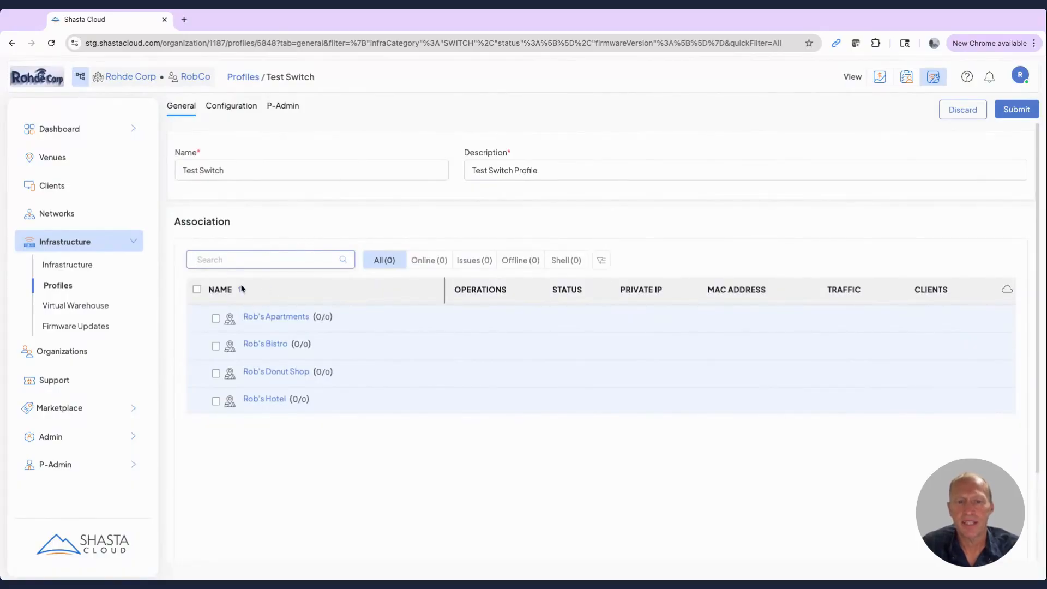
# Step: Associate the Test Switch profile with all listed venues
pyautogui.click(197, 290)
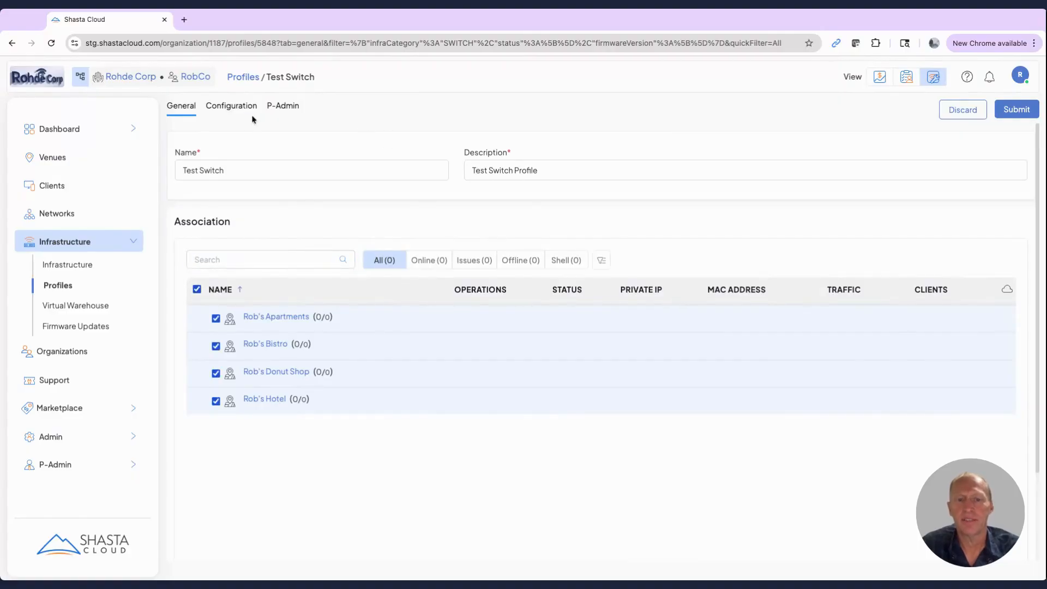
# Step: Add the 24-port ECS-4150-28P switch model to the profile's configuration and open its settings
pyautogui.click(232, 107)
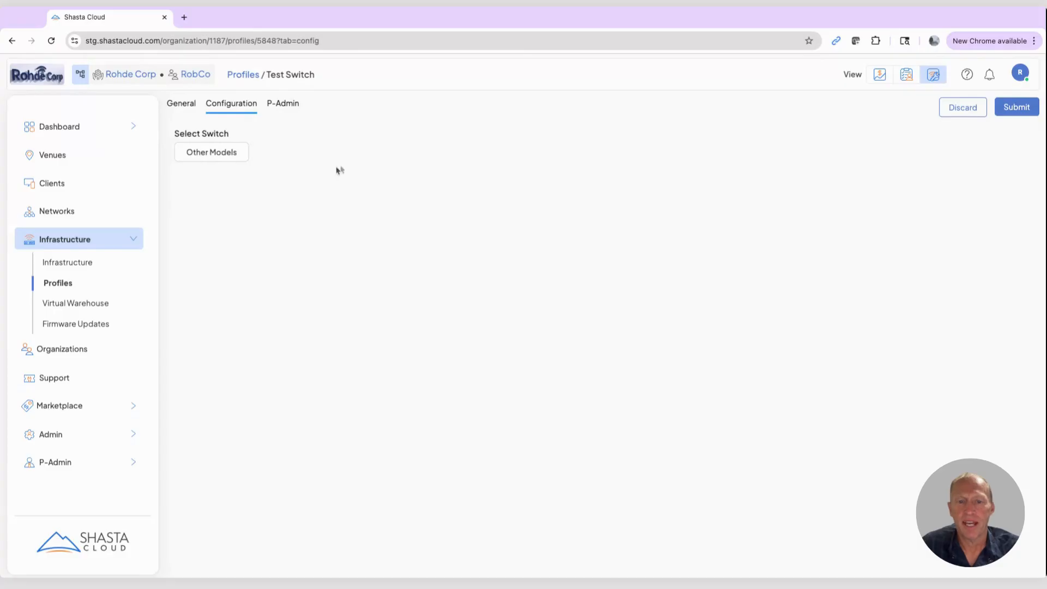
pyautogui.click(211, 152)
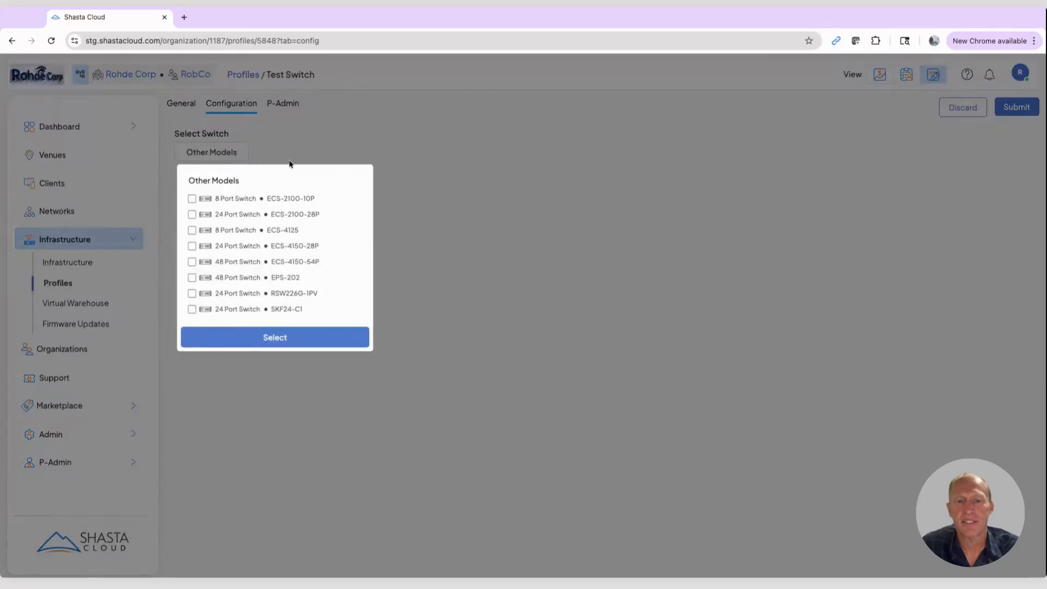
pyautogui.click(192, 247)
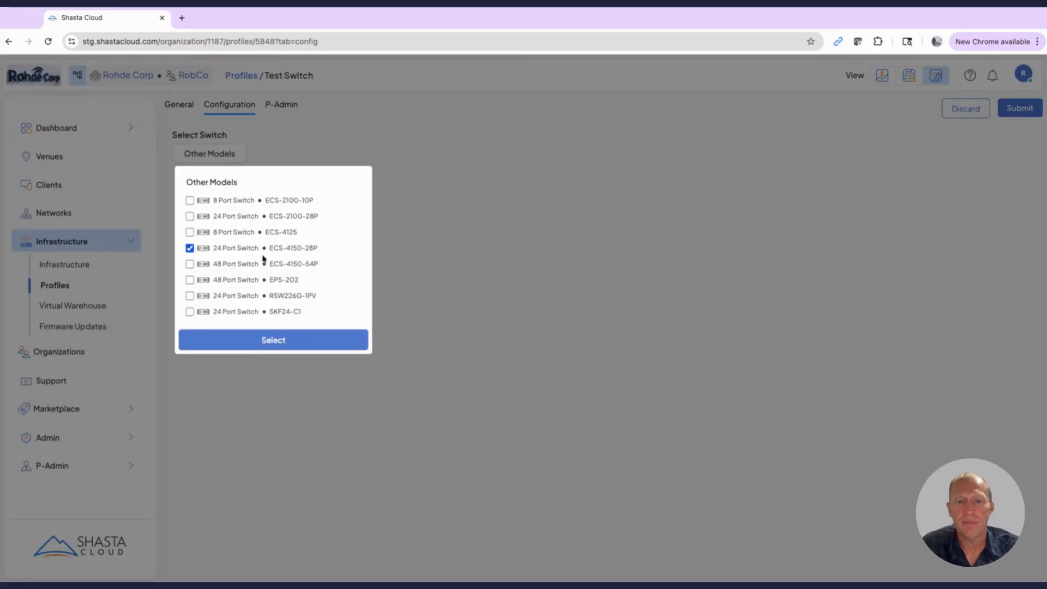
pyautogui.click(190, 265)
pyautogui.click(190, 265)
pyautogui.click(268, 339)
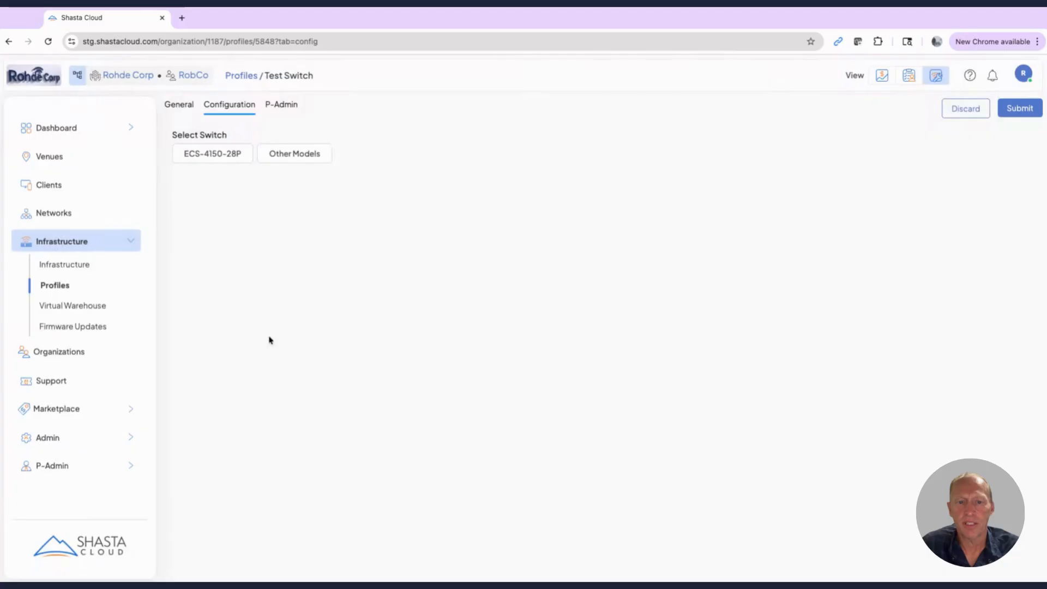
pyautogui.click(213, 155)
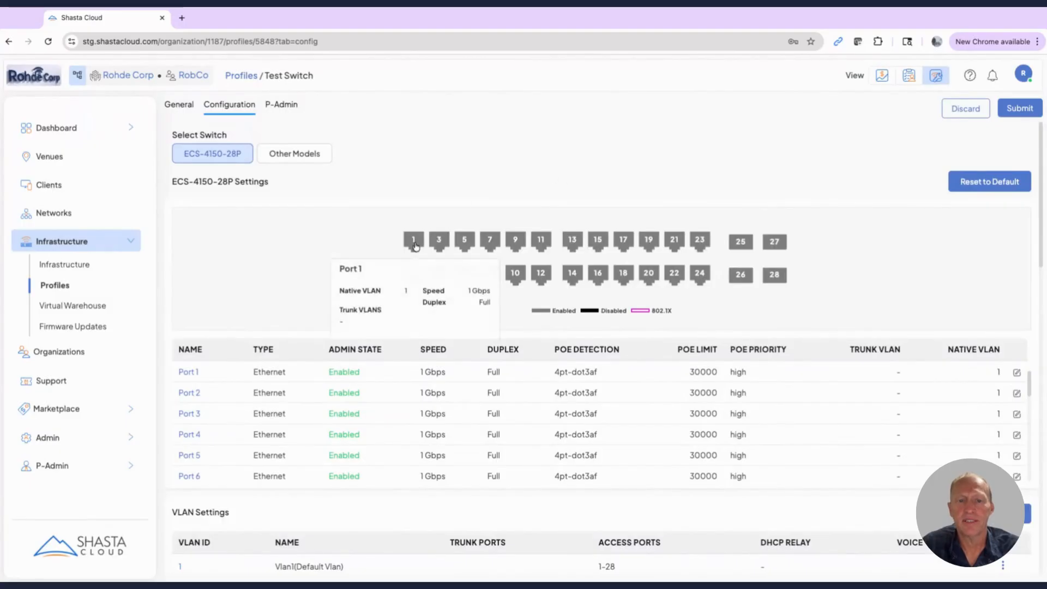
# Step: Review the link, VLAN, PoE and LLDP settings of Port 1 without changing them
pyautogui.click(415, 243)
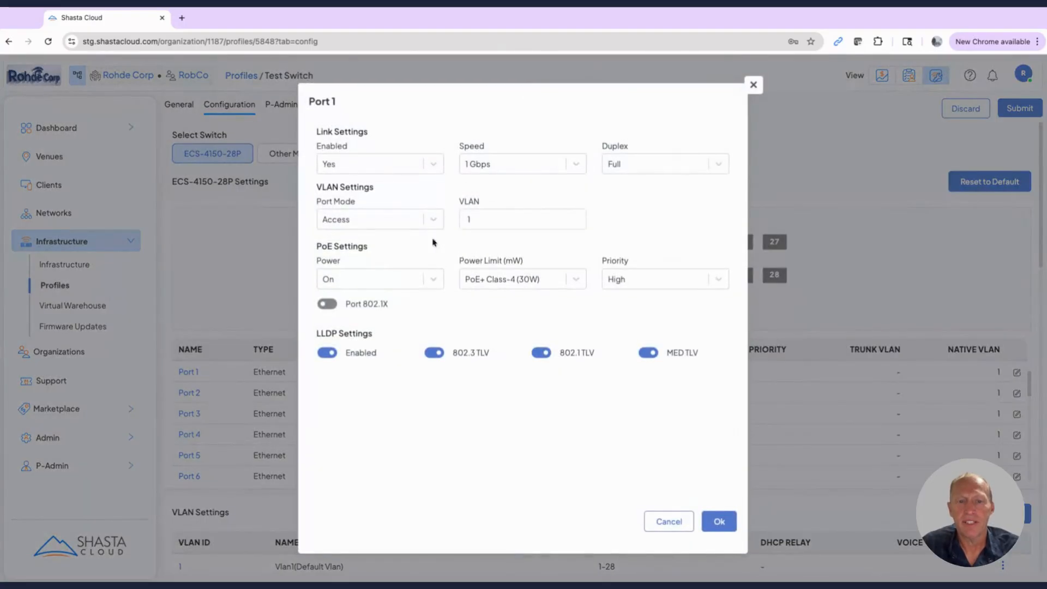
pyautogui.click(753, 88)
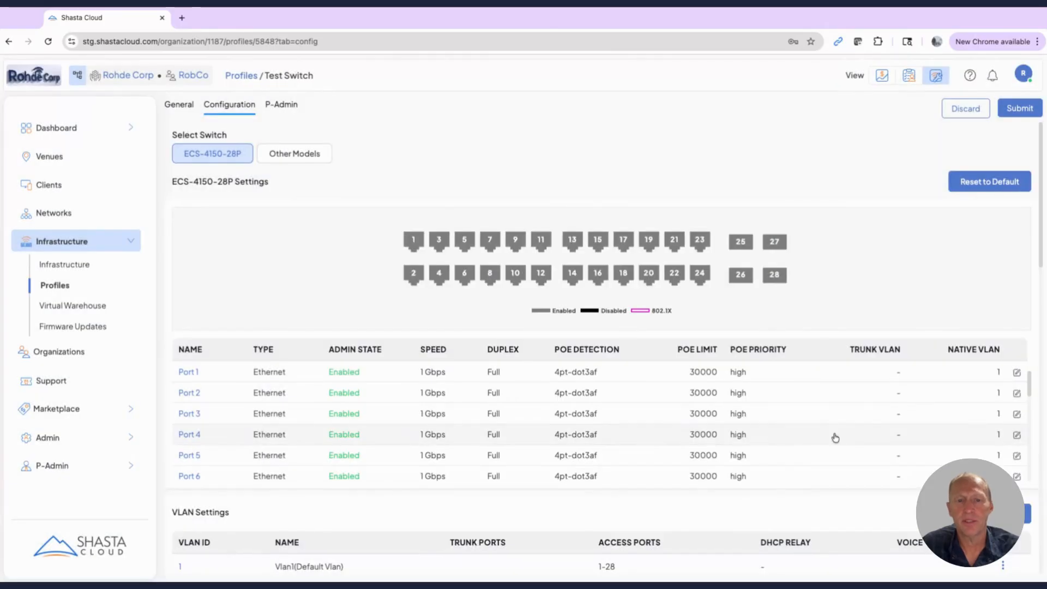
pyautogui.click(1017, 373)
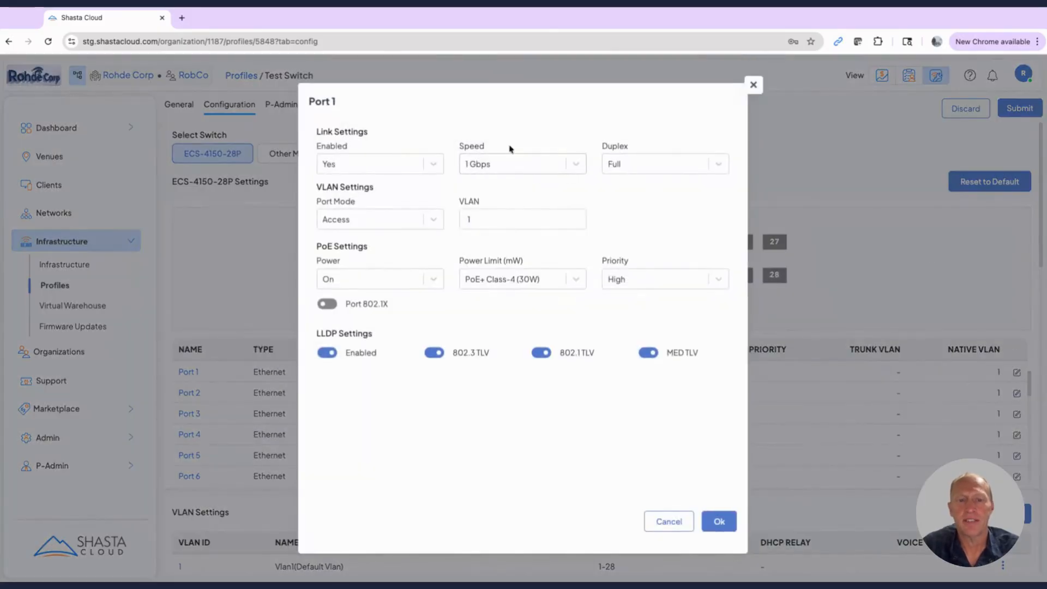
pyautogui.click(670, 521)
# Step: Create a VLAN with number 101 and the name AP Management
pyautogui.scroll(-1, 783, 409)
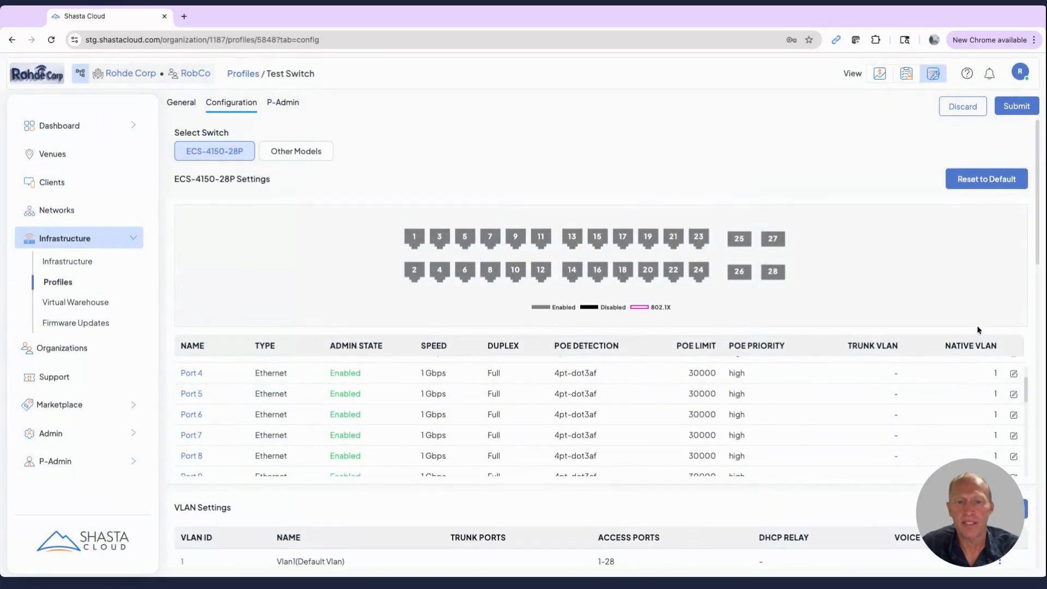
pyautogui.scroll(-2, 965, 288)
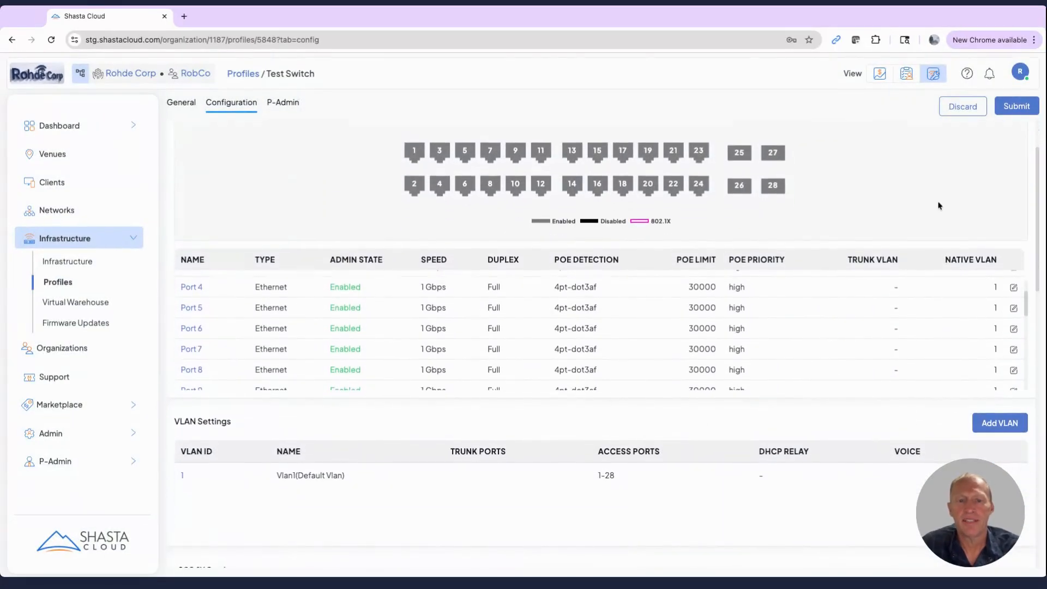
pyautogui.scroll(-1, 939, 206)
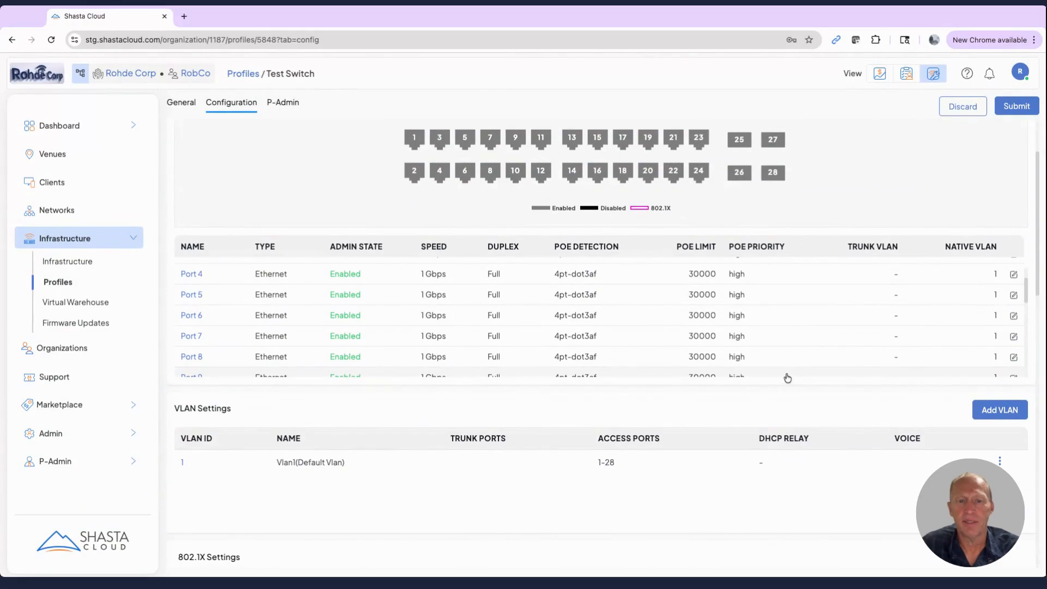
pyautogui.click(999, 409)
pyautogui.click(186, 140)
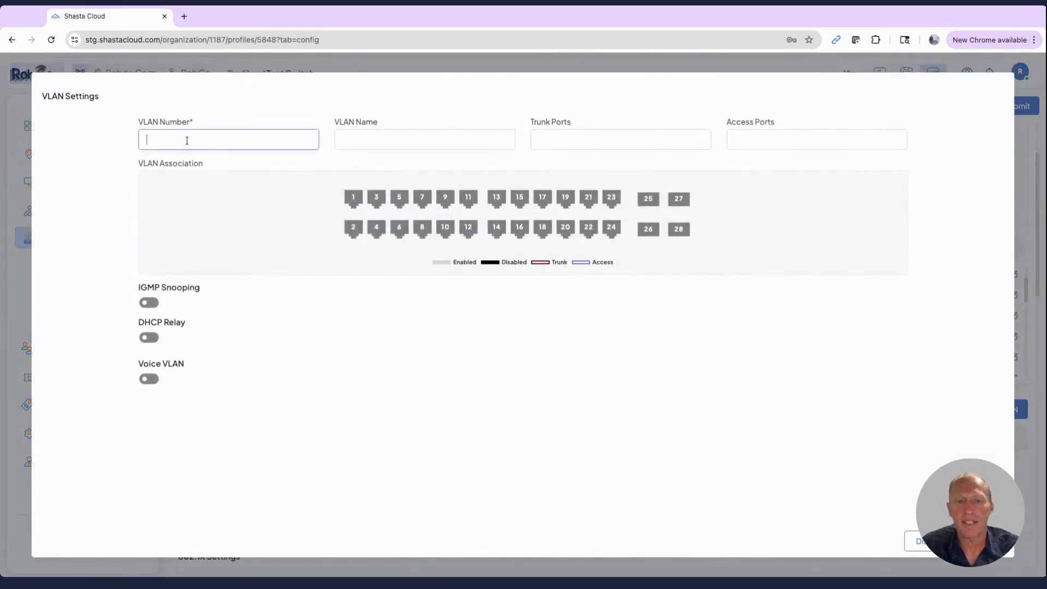
pyautogui.write('101')
pyautogui.press('Tab')
pyautogui.write('AP Managemen')
# Step: Assign trunk ports 27-28 and access ports 1-12 to VLAN 101, leave Voice VLAN off, and save it
pyautogui.click(574, 140)
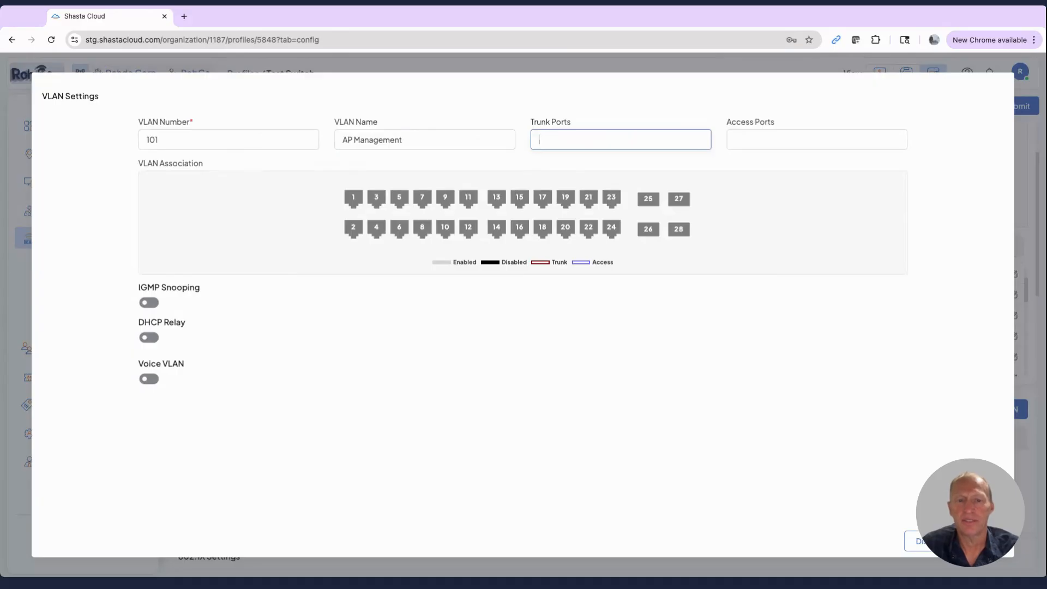
pyautogui.write('27-28')
pyautogui.click(751, 140)
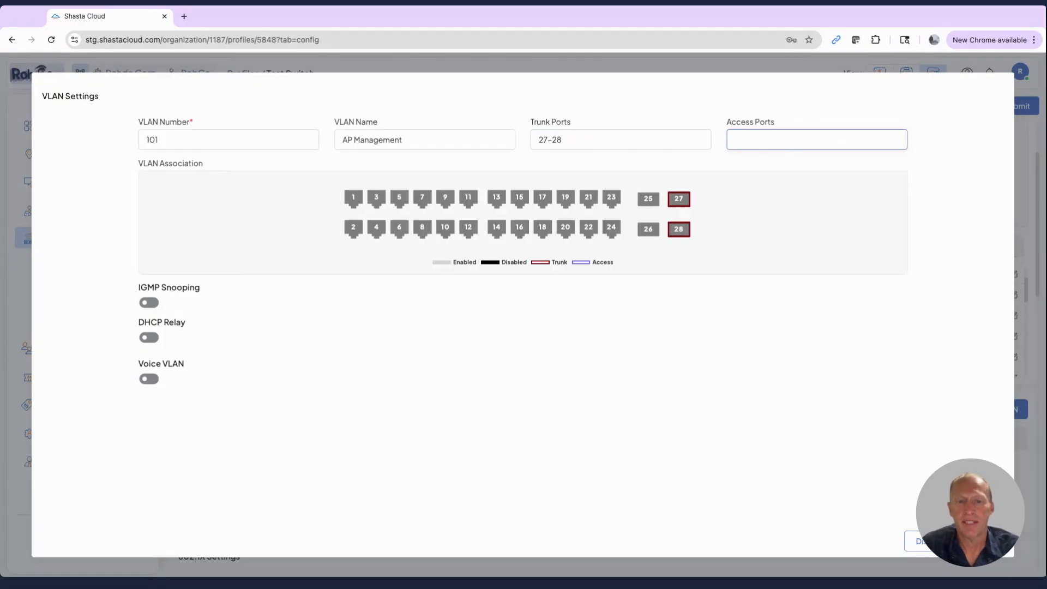
pyautogui.write('1-12')
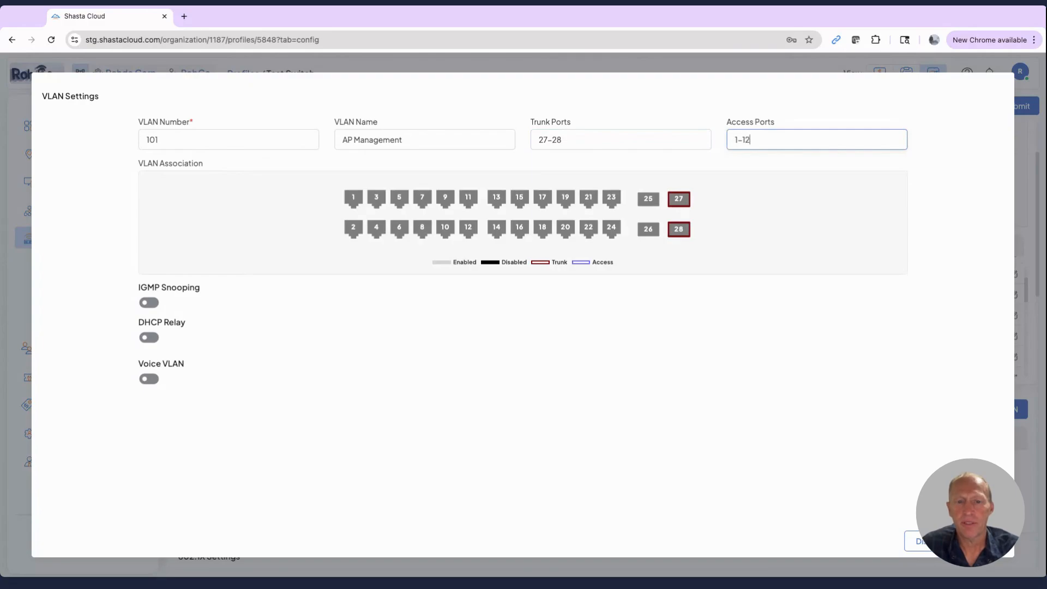
pyautogui.click(154, 379)
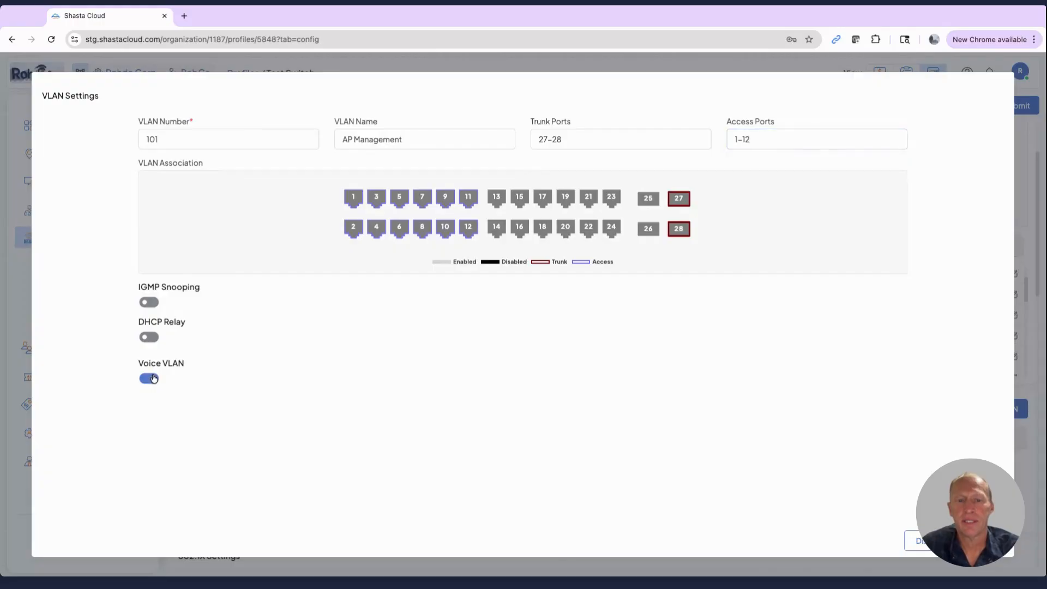
pyautogui.click(153, 379)
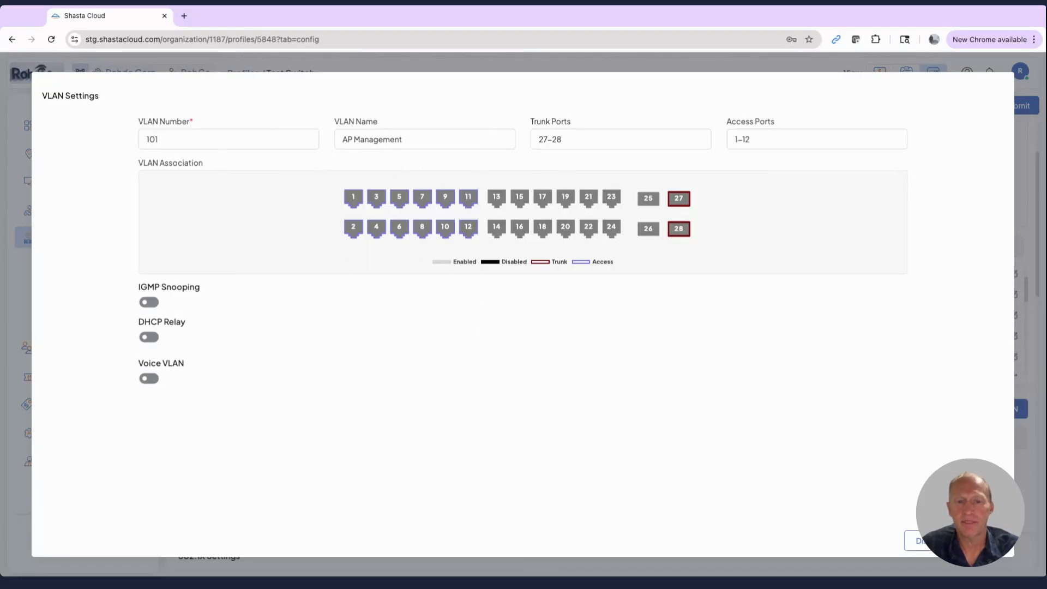
pyautogui.click(920, 541)
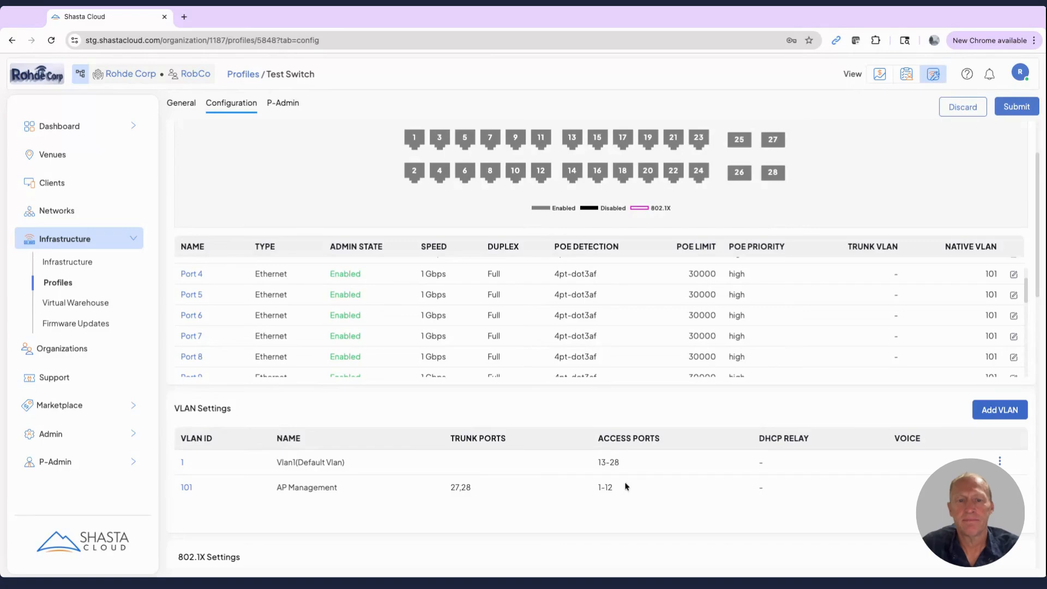
# Step: Create another VLAN with number 200 and the name Guest VLAN
pyautogui.scroll(1, 627, 485)
pyautogui.scroll(-1, 629, 483)
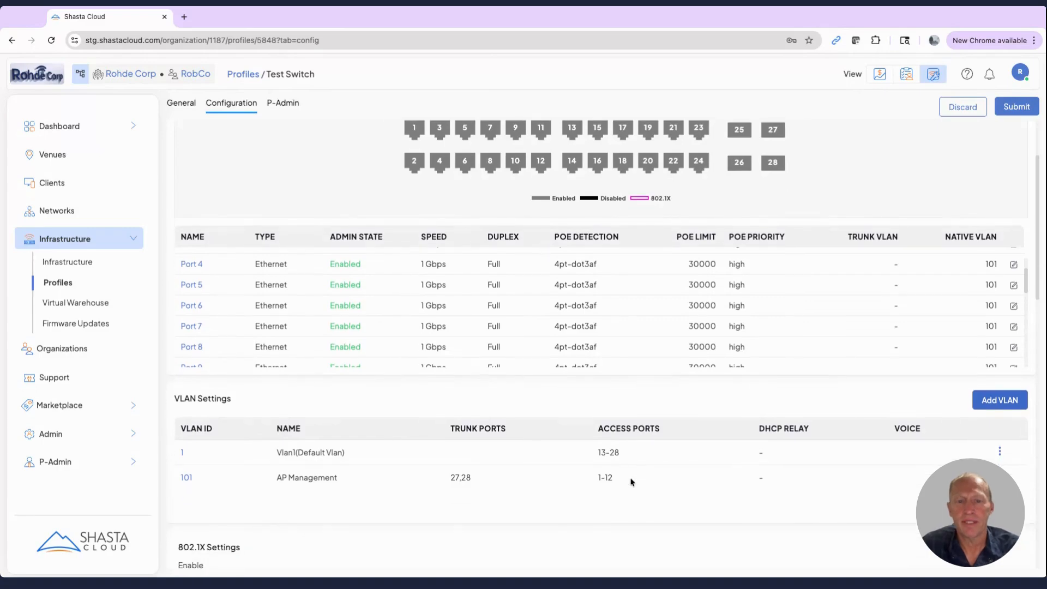
pyautogui.click(995, 402)
pyautogui.click(205, 138)
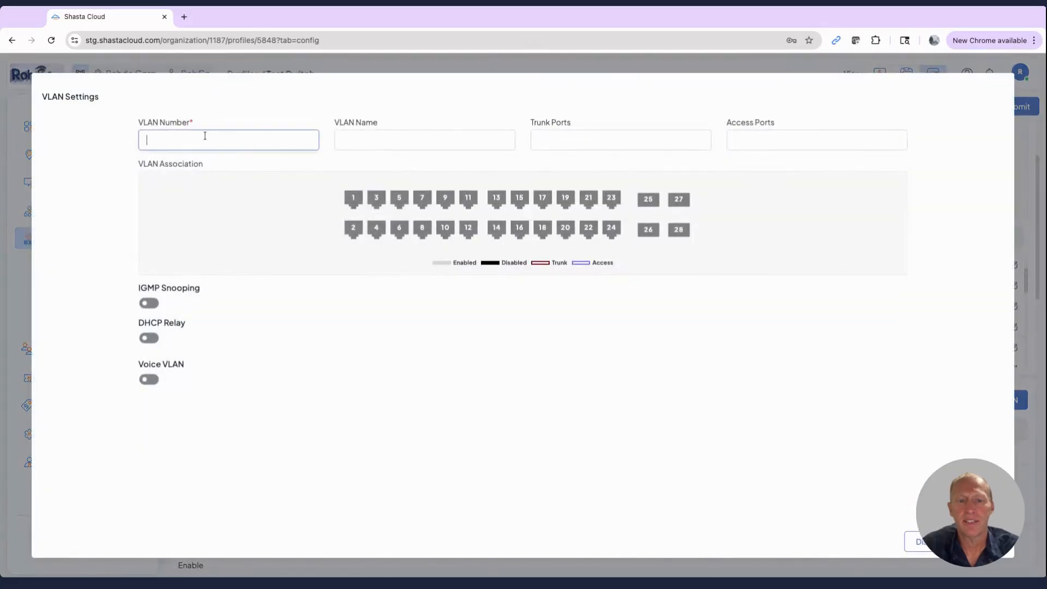
pyautogui.write('200')
pyautogui.click(367, 145)
pyautogui.write('Guest')
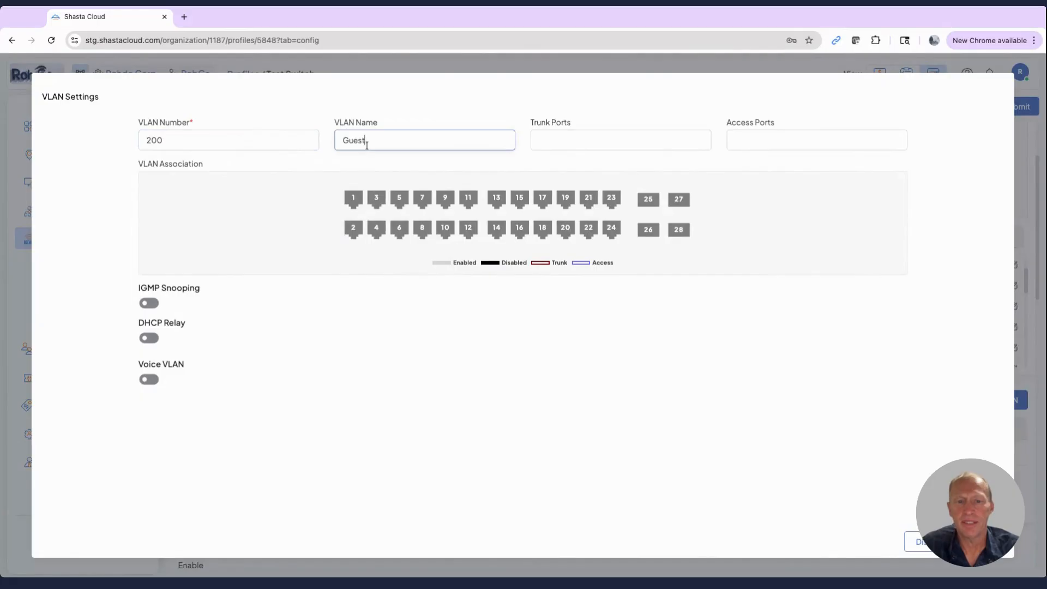
pyautogui.write(' VLAN')
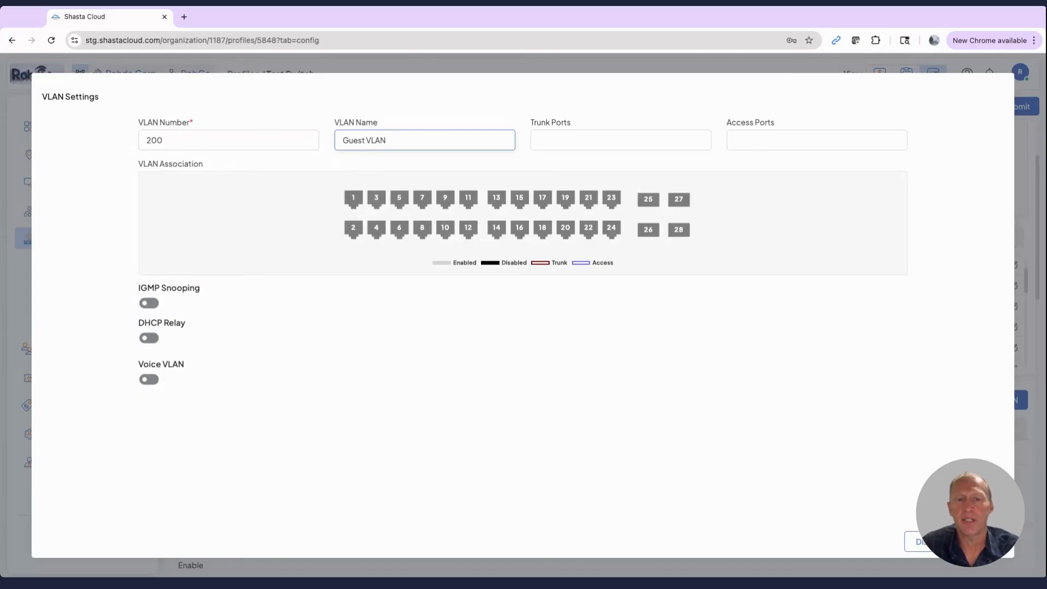
# Step: Set the trunk ports of VLAN 200 to 1-12, 27-28 and save it under the name Wireless Guest VLAN
pyautogui.press('Tab')
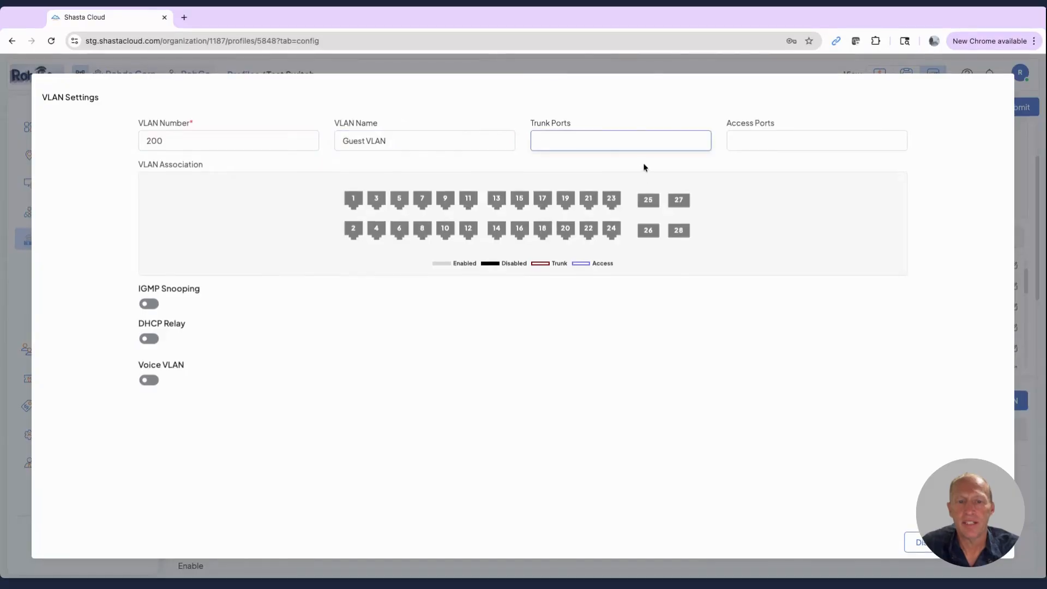
pyautogui.write('1-12')
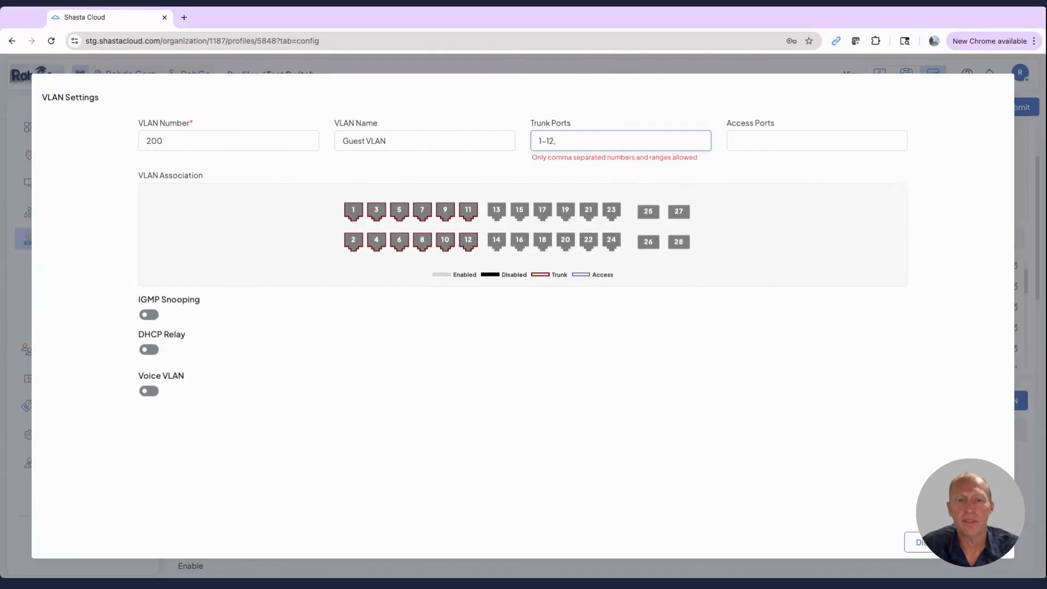
pyautogui.write(', 27-28')
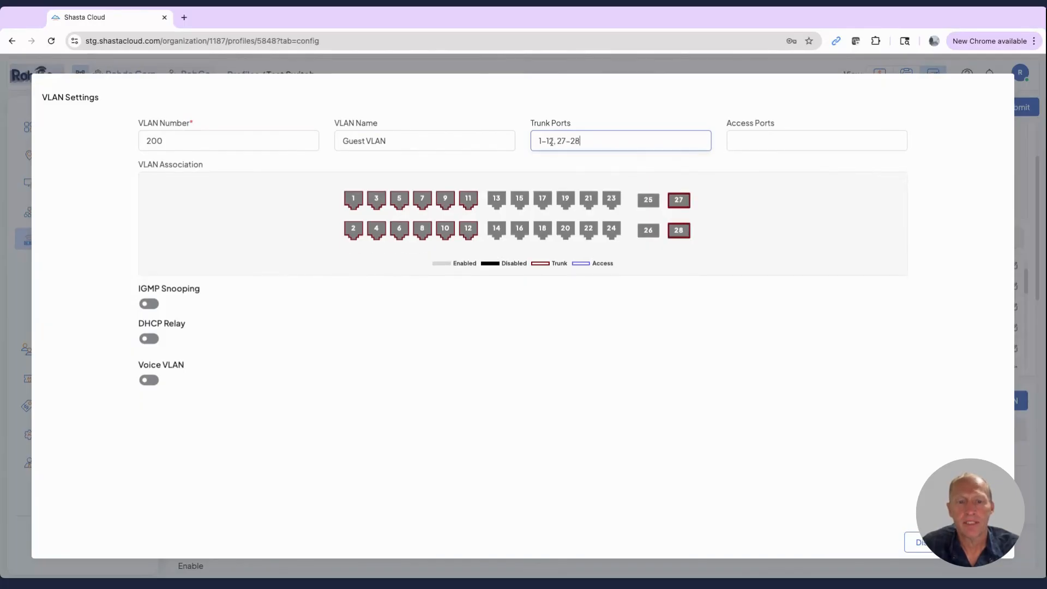
pyautogui.click(752, 143)
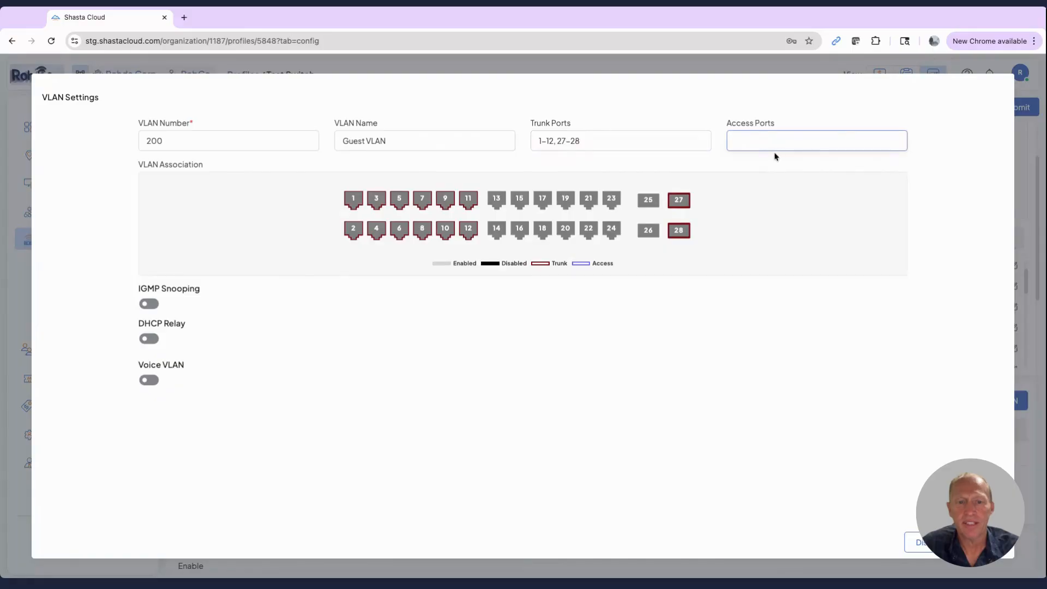
pyautogui.click(343, 141)
pyautogui.write('Wireless')
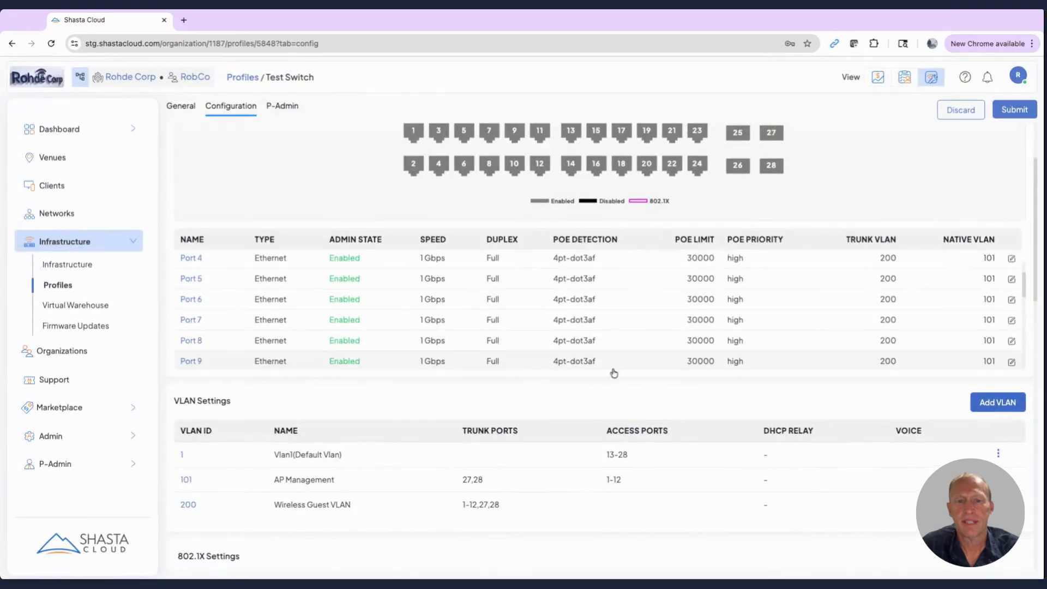
# Step: Examine the trunk and native VLAN assignments in the port table and the VLAN list
pyautogui.scroll(2, 664, 472)
pyautogui.scroll(-5, 663, 430)
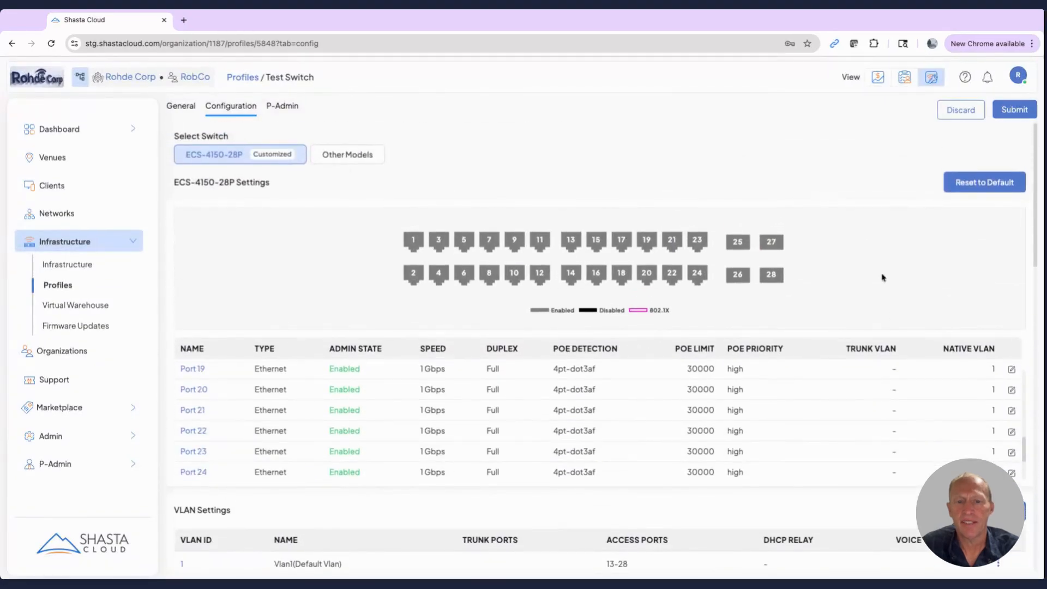
pyautogui.scroll(-7, 881, 276)
pyautogui.scroll(1, 882, 277)
pyautogui.scroll(1, 871, 281)
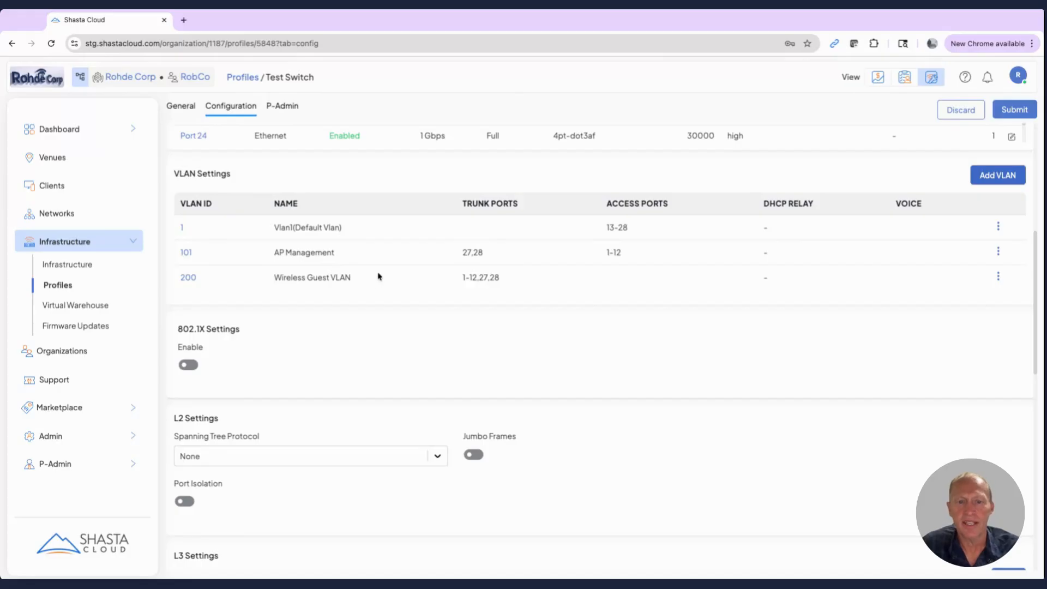
pyautogui.scroll(6, 381, 276)
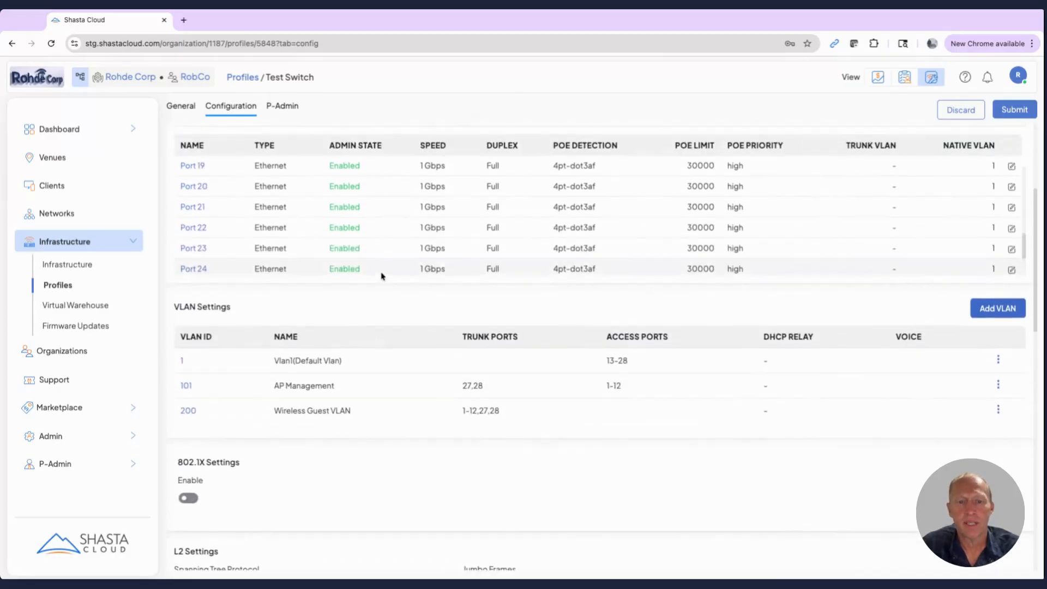
pyautogui.scroll(1, 397, 244)
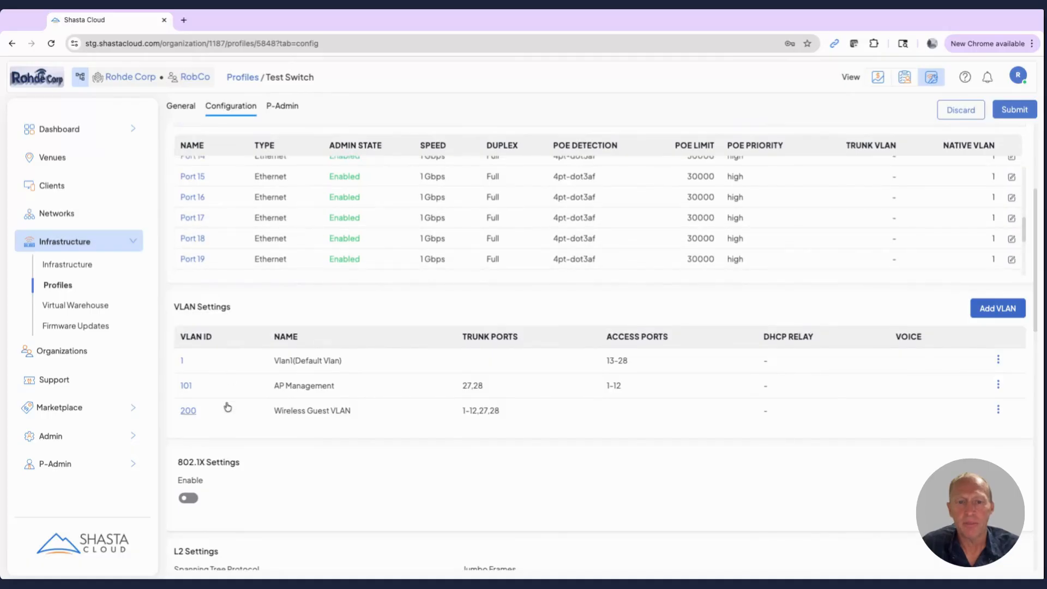
# Step: Enter Uplink LAG as the name of a new link aggregation group in the switch profile
pyautogui.scroll(-1, 346, 408)
pyautogui.scroll(-10, 371, 389)
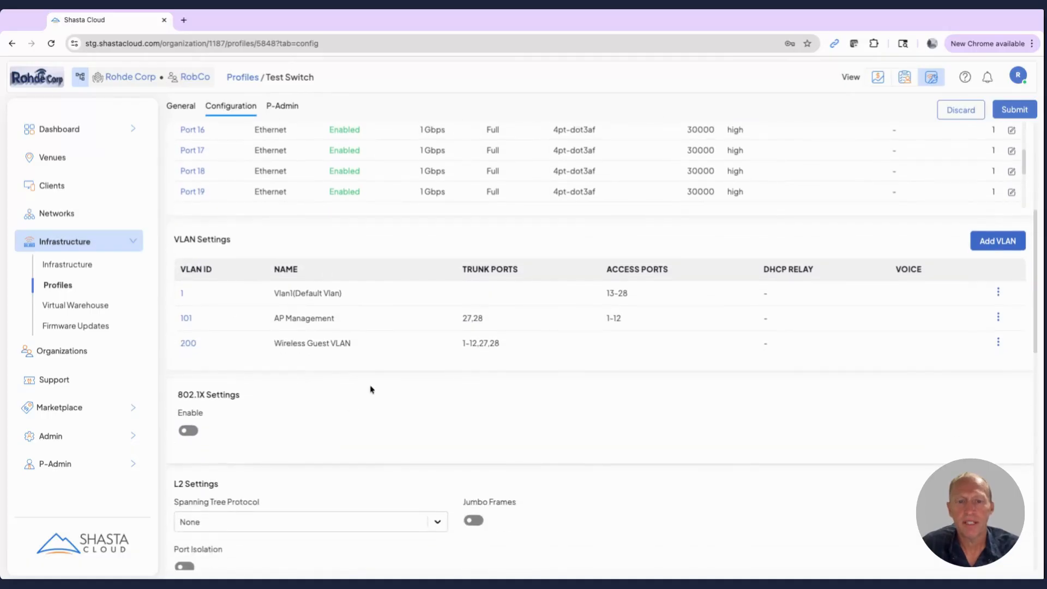
pyautogui.scroll(-4, 371, 389)
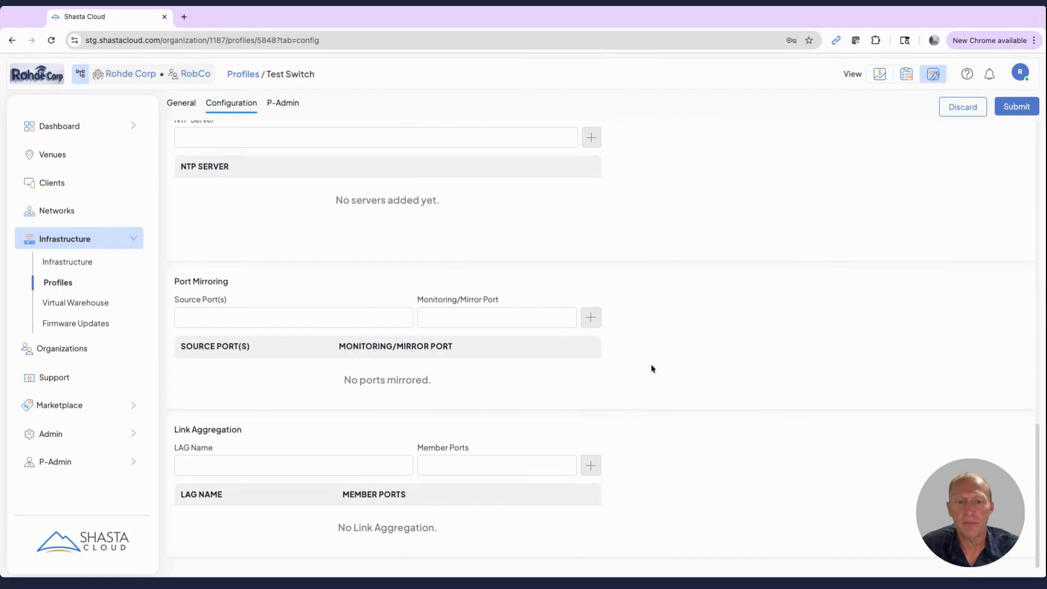
pyautogui.click(207, 468)
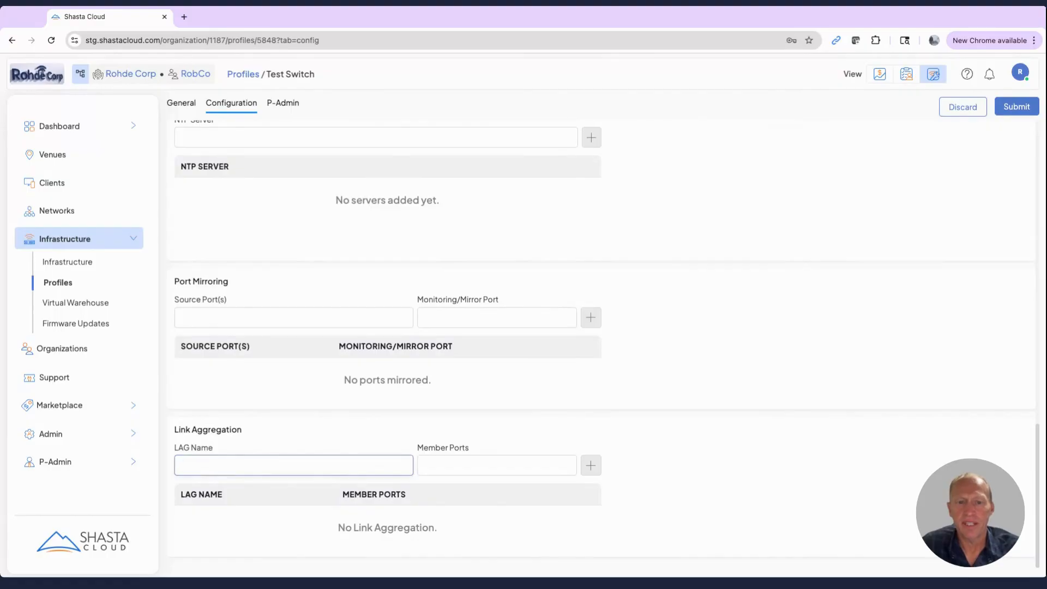
pyautogui.write('Uplink LAG')
# Step: Set the member ports of Uplink LAG to 27,28 and add the group to the link aggregation list
pyautogui.click(442, 465)
pyautogui.write('27')
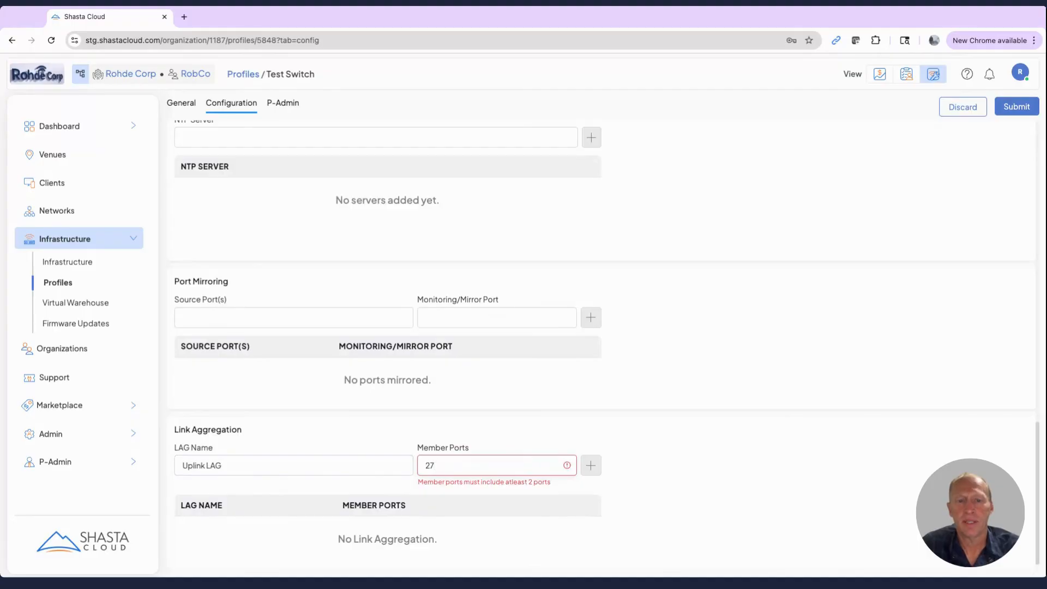
pyautogui.write('28')
pyautogui.press('BackSpace')
pyautogui.press('BackSpace')
pyautogui.press('BackSpace')
pyautogui.write(',28')
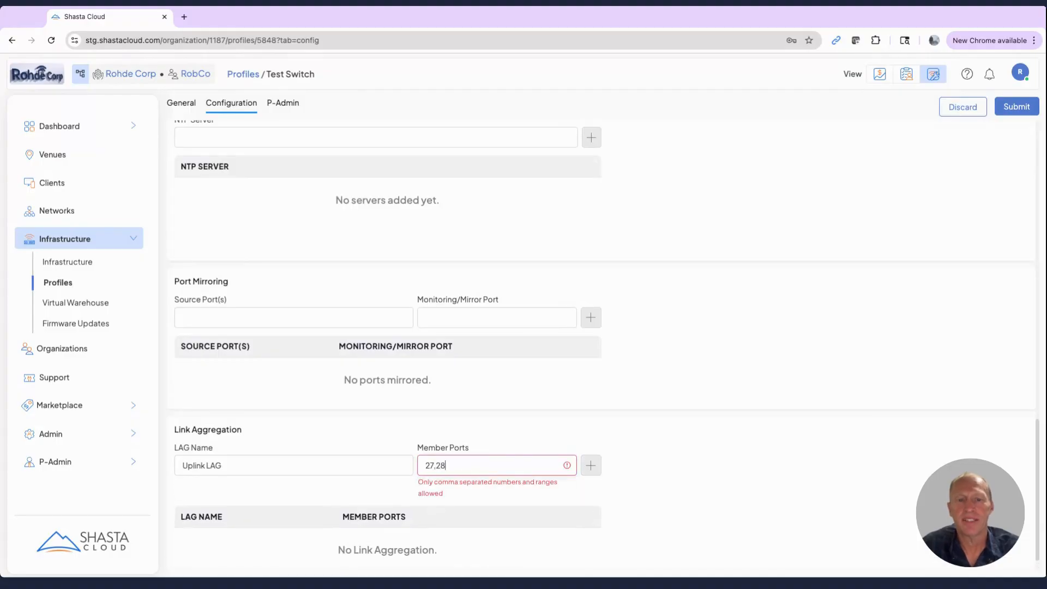
pyautogui.click(591, 465)
# Step: Submit the Test Switch profile configuration and return to the list of profiles
pyautogui.scroll(20, 680, 457)
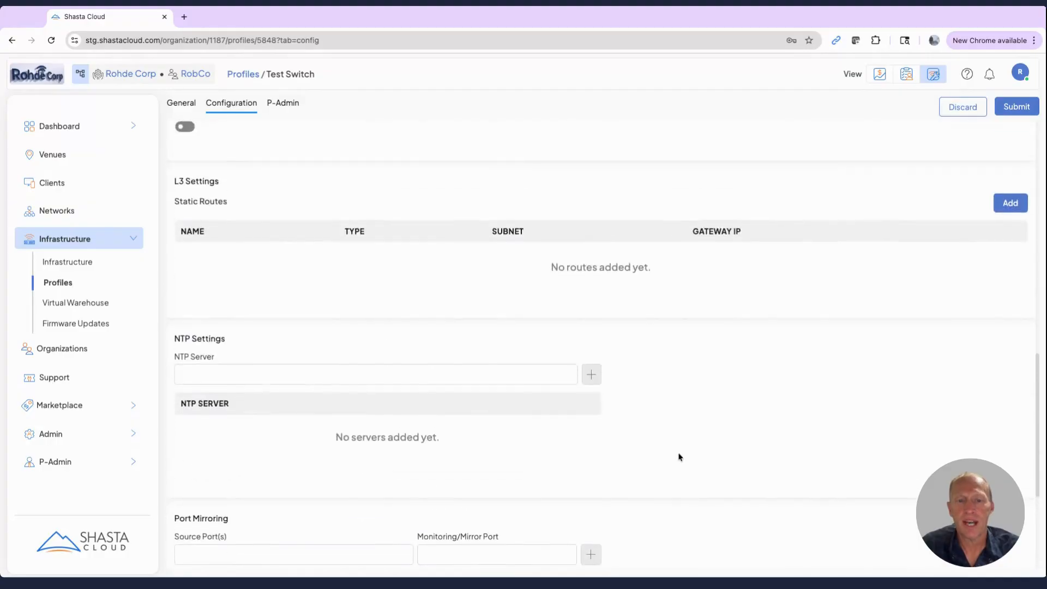
pyautogui.scroll(-1, 680, 456)
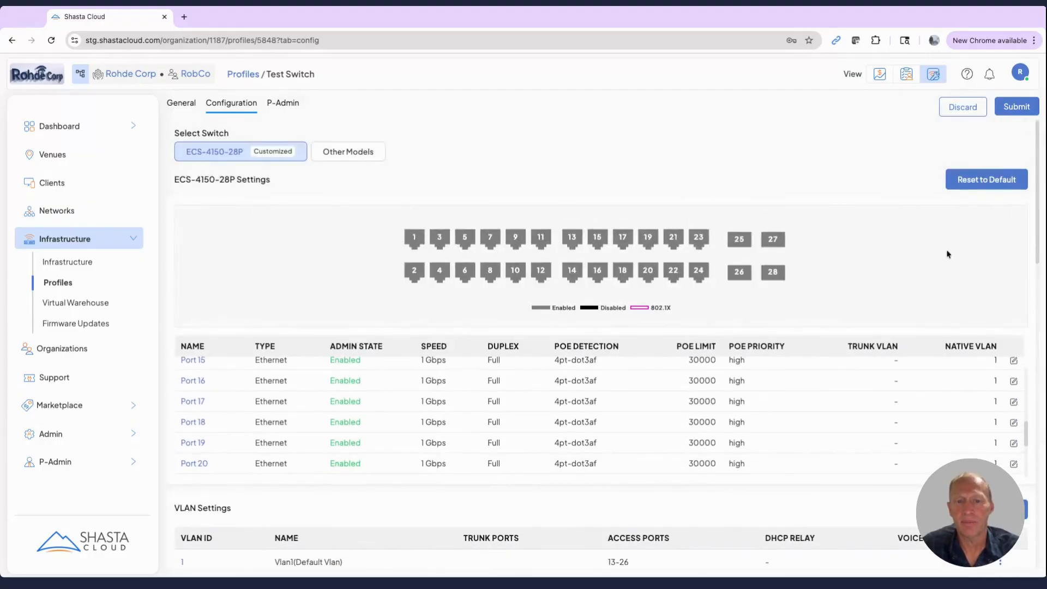
pyautogui.click(1017, 107)
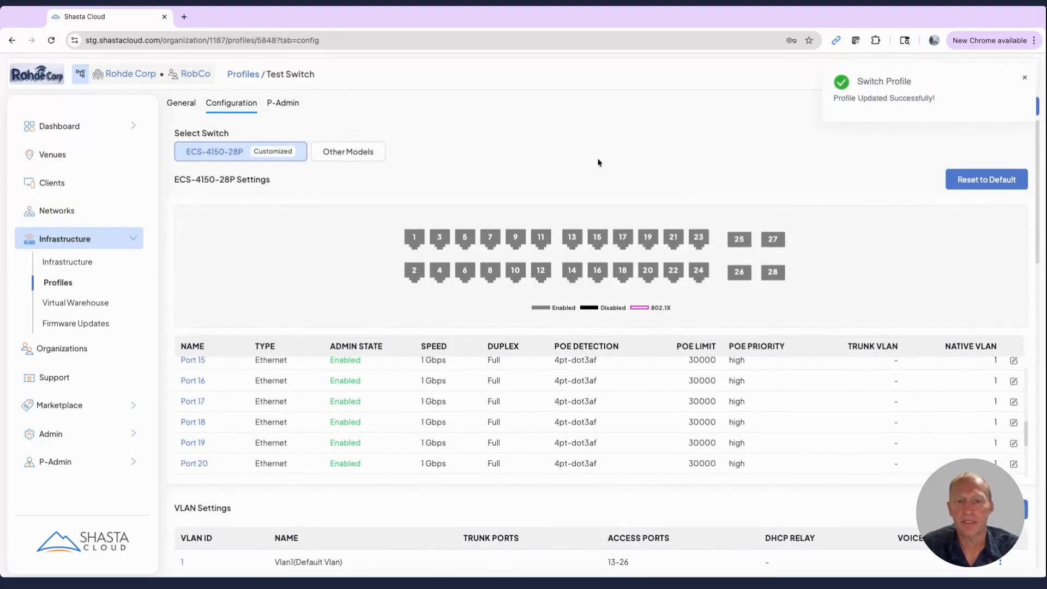
pyautogui.click(48, 284)
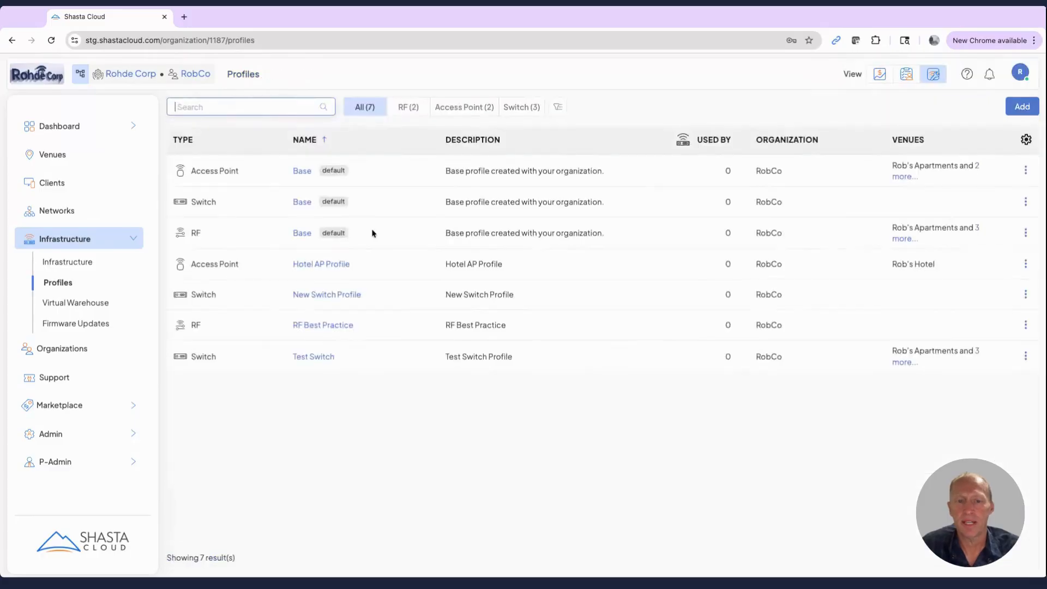